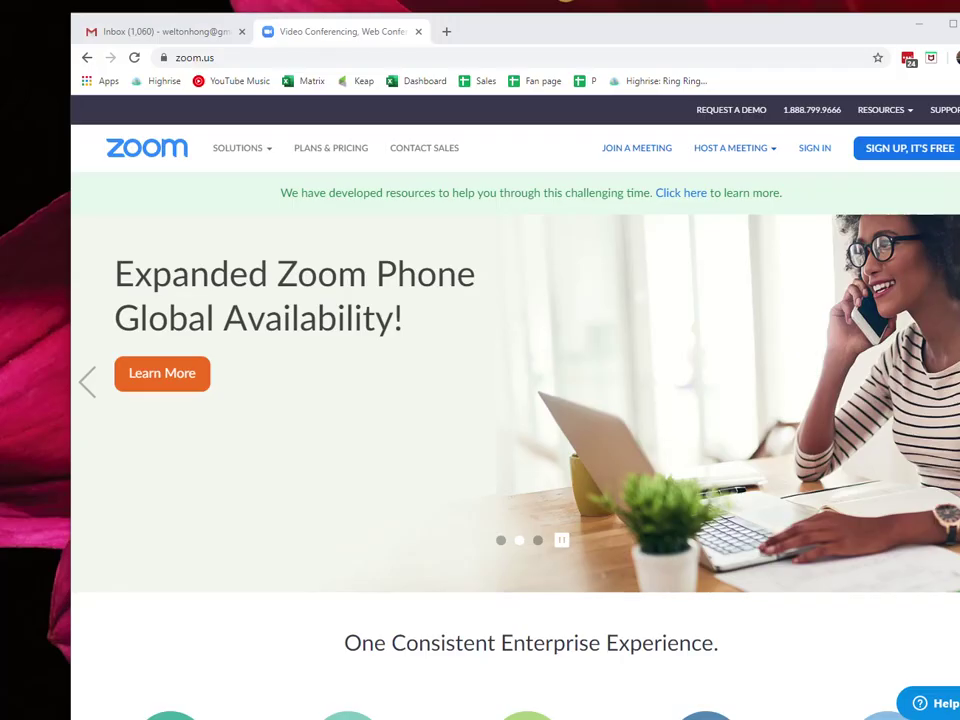
Step: Sign up for a free Zoom account using the autofilled Gmail address
{"action": "left_click_drag", "start_coordinate": [626, 37], "coordinate": [570, 35]}
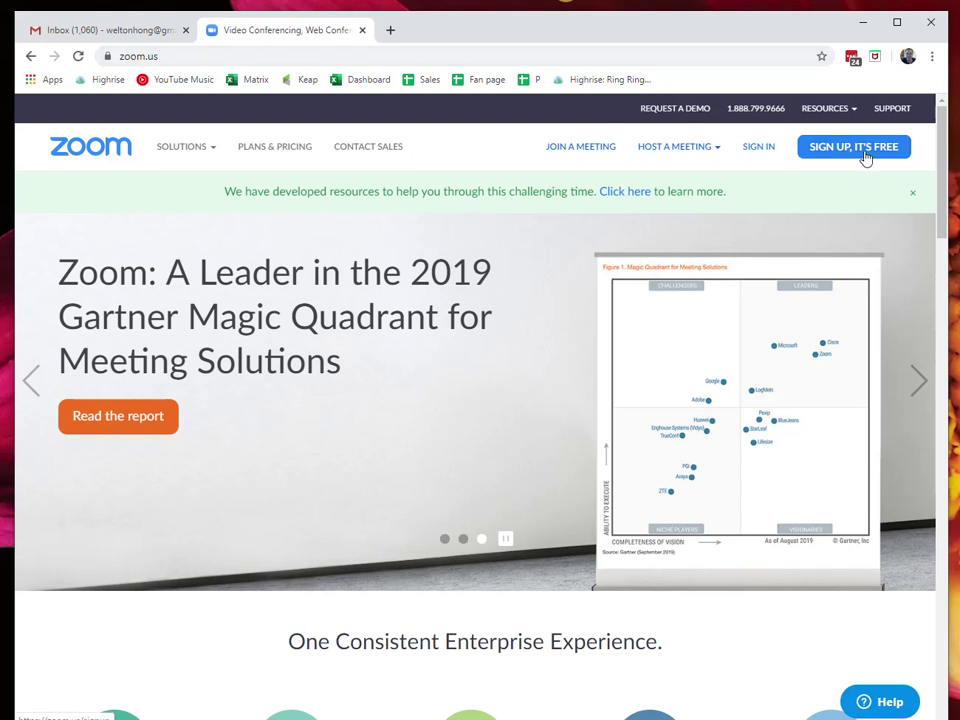
{"action": "left_click", "coordinate": [861, 156]}
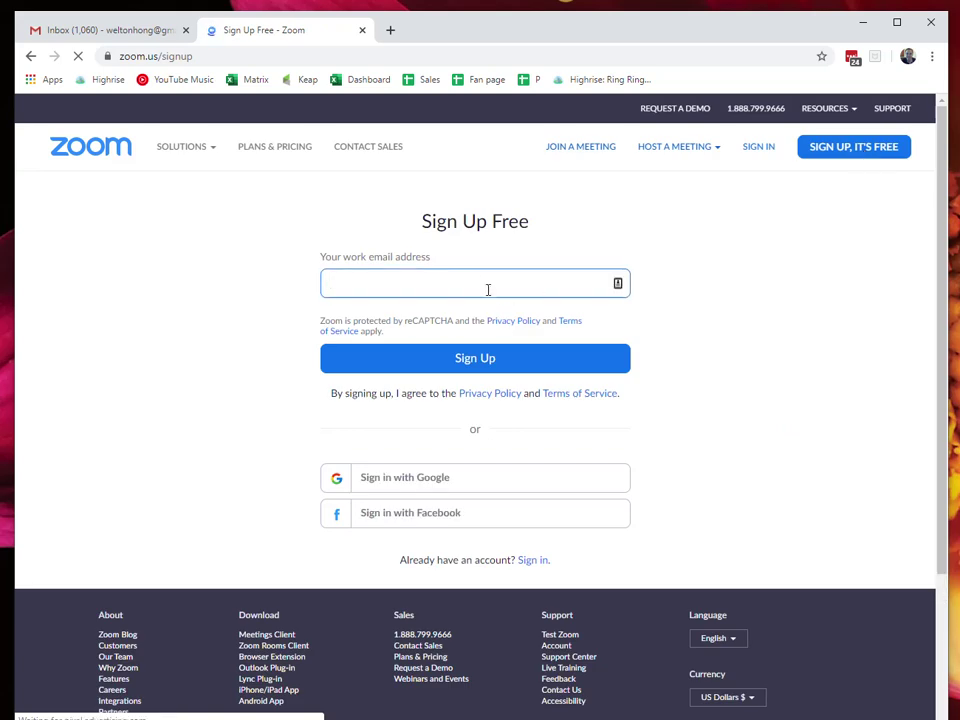
{"action": "left_click", "coordinate": [483, 284]}
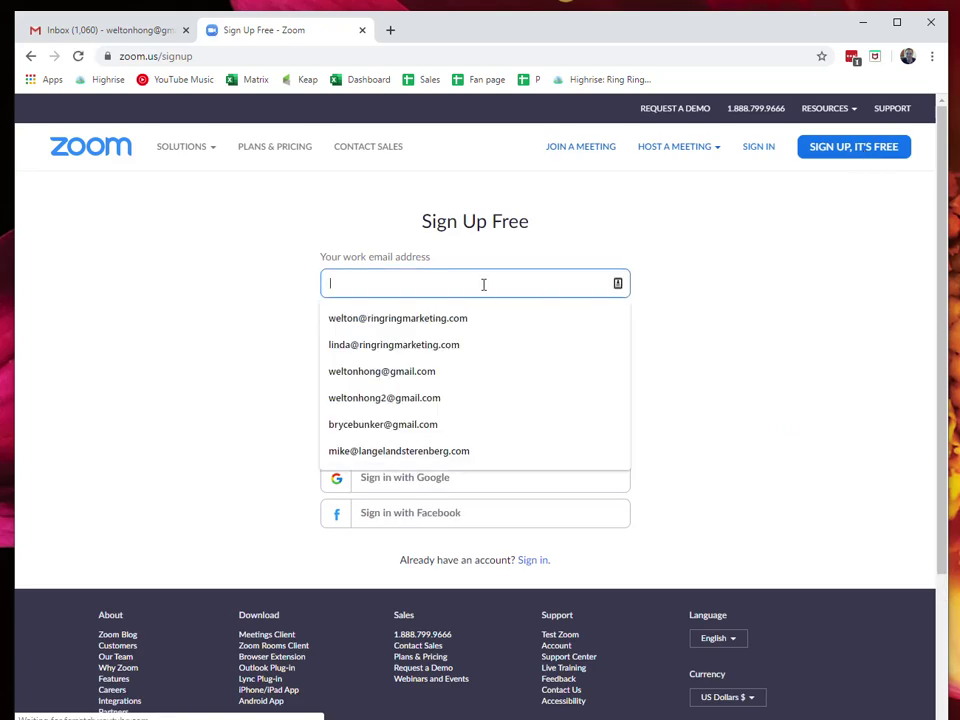
{"action": "left_click", "coordinate": [489, 373]}
{"action": "left_click", "coordinate": [613, 365]}
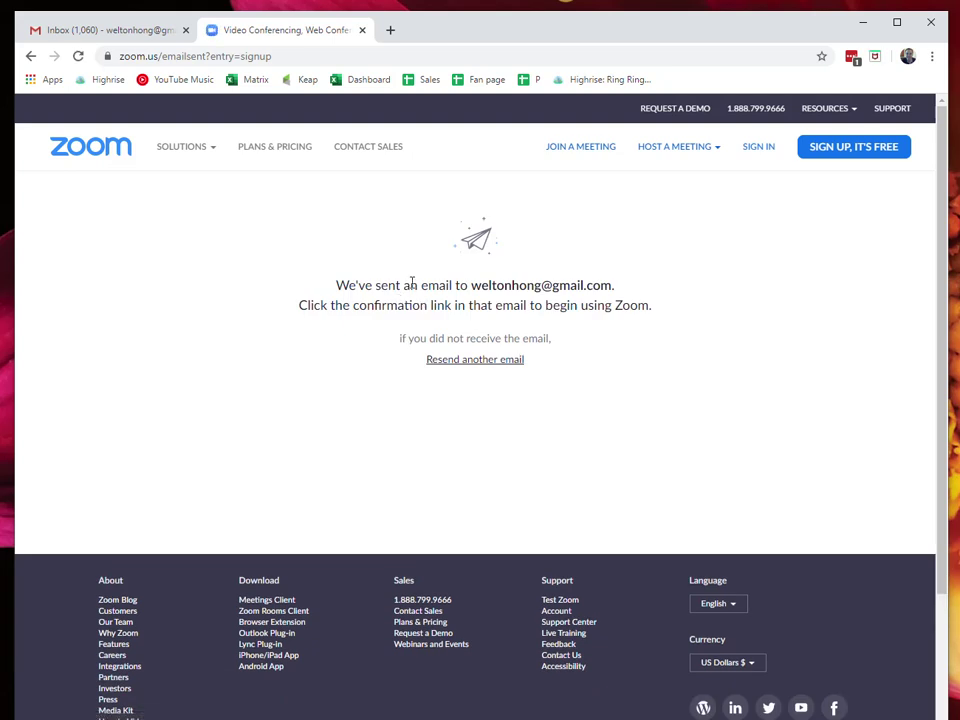
{"action": "double_click", "coordinate": [341, 305]}
Step: Open the 'Please activate your Zoom account' email in Gmail and activate the account
{"action": "triple_click", "coordinate": [334, 305]}
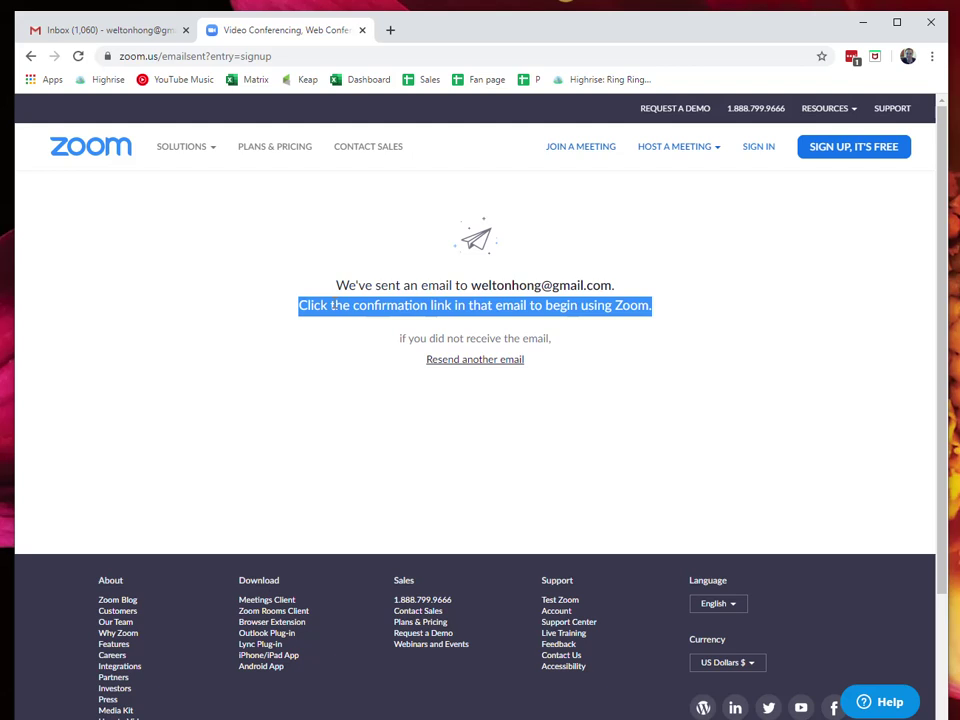
{"action": "left_click", "coordinate": [80, 31]}
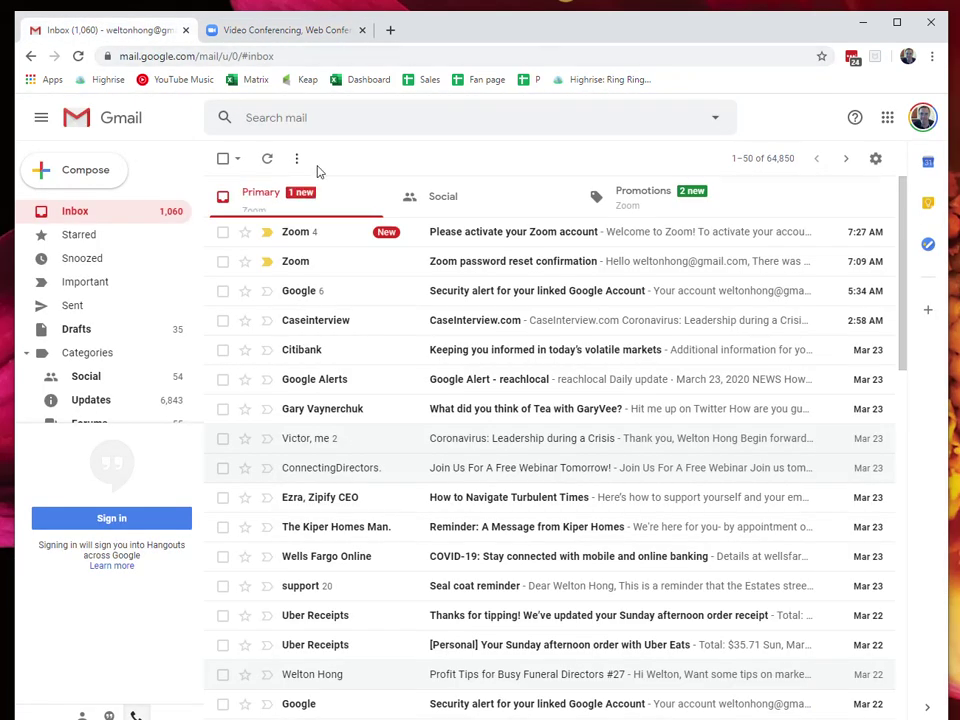
{"action": "left_click", "coordinate": [495, 238]}
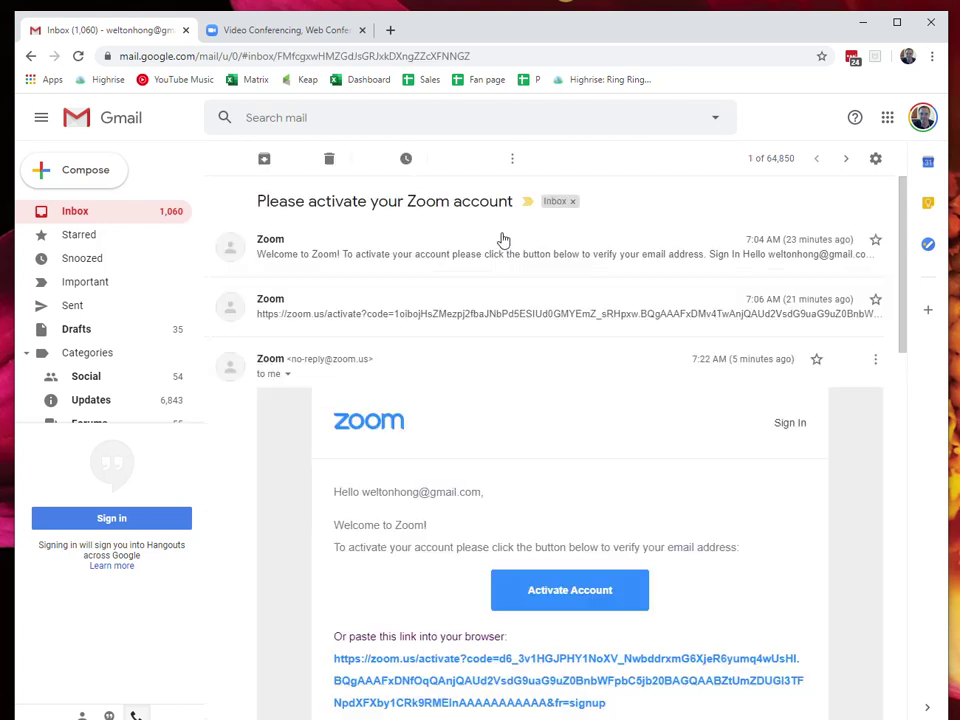
{"action": "left_click", "coordinate": [595, 608]}
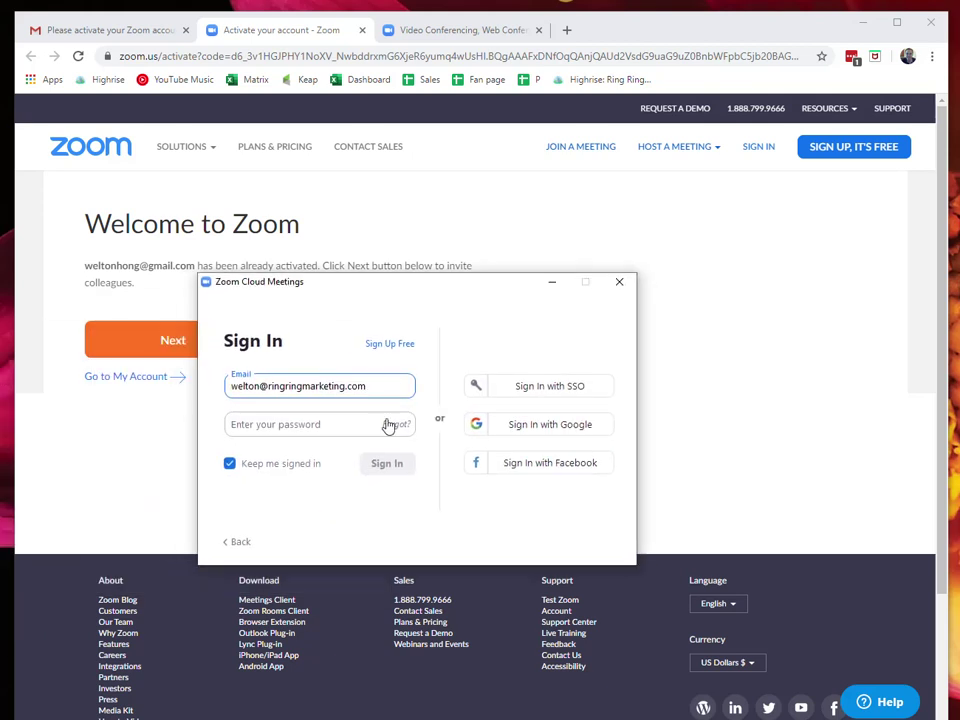
Step: Enter the account password and sign in to the Zoom desktop client
{"action": "left_click", "coordinate": [354, 421]}
{"action": "type", "text": "****"}
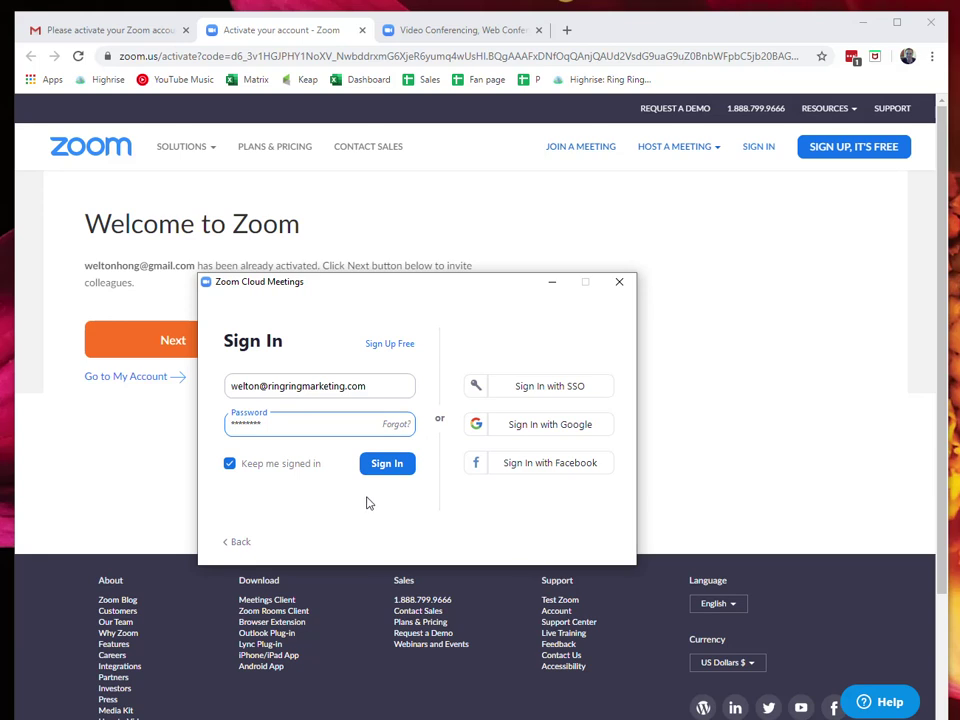
{"action": "left_click", "coordinate": [390, 467]}
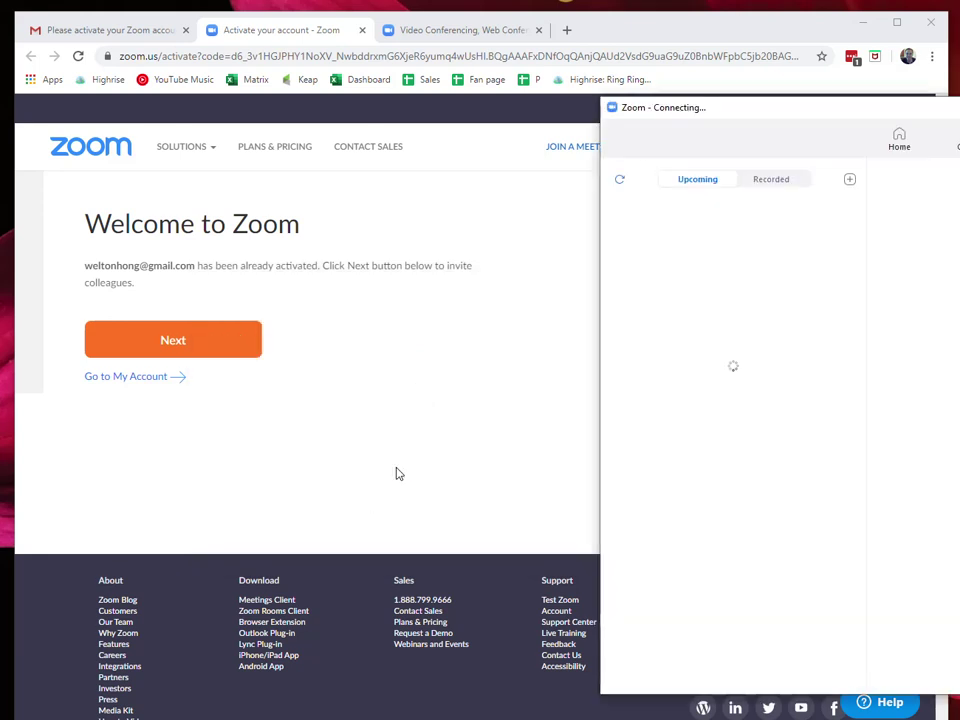
Step: Reposition the Zoom window and copy the personal meeting invitation
{"action": "left_click_drag", "start_coordinate": [709, 122], "coordinate": [222, 132]}
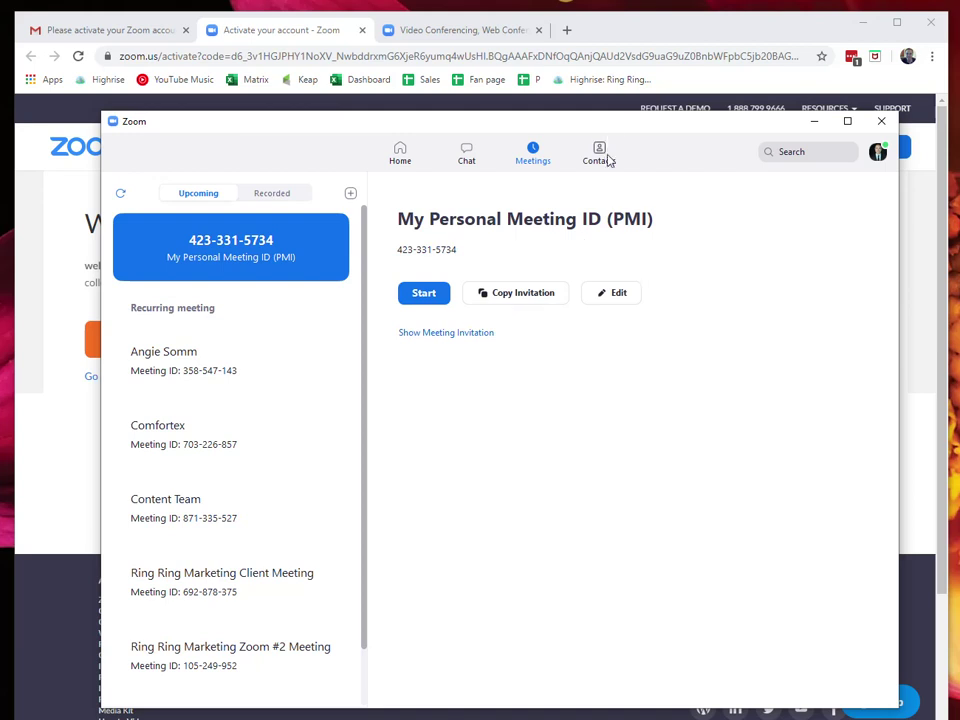
{"action": "left_click_drag", "start_coordinate": [602, 134], "coordinate": [550, 121]}
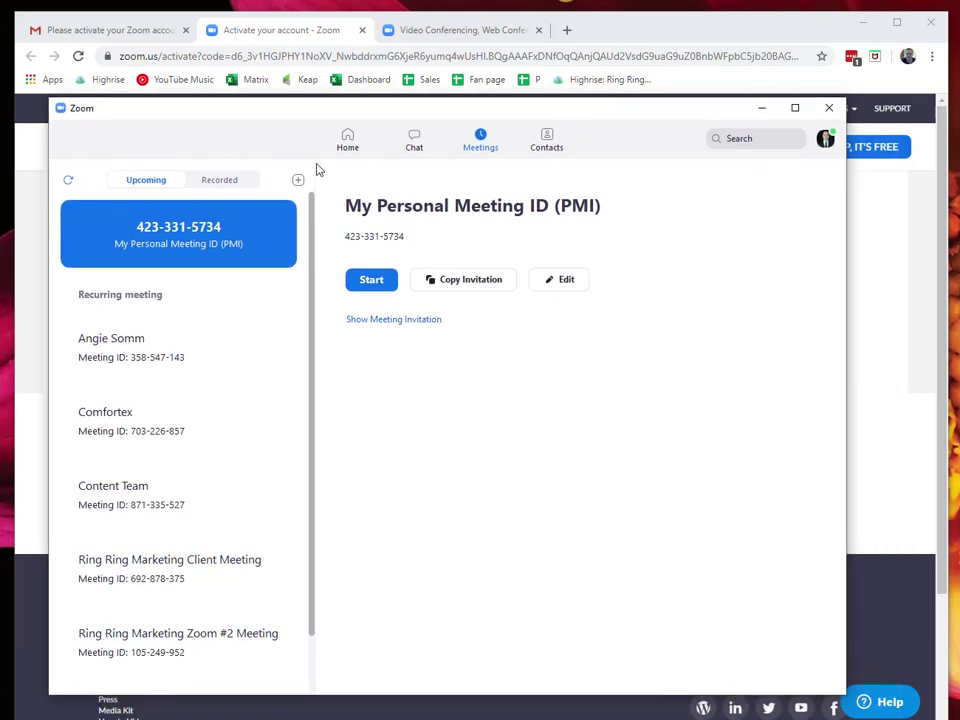
{"action": "mouse_move", "coordinate": [615, 121]}
{"action": "left_mouse_down"}
{"action": "mouse_move", "coordinate": [707, 101]}
{"action": "mouse_move", "coordinate": [692, 2]}
{"action": "mouse_move", "coordinate": [711, 92]}
{"action": "mouse_move", "coordinate": [566, 111]}
{"action": "mouse_move", "coordinate": [616, 49]}
{"action": "mouse_move", "coordinate": [612, 96]}
{"action": "left_mouse_up"}
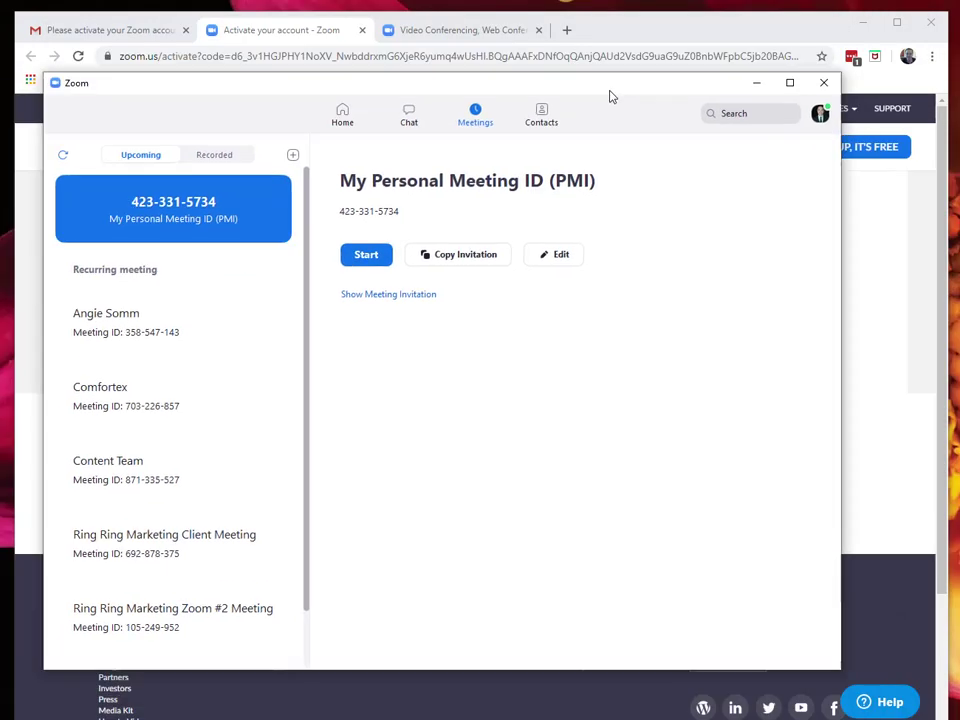
{"action": "left_click", "coordinate": [481, 266]}
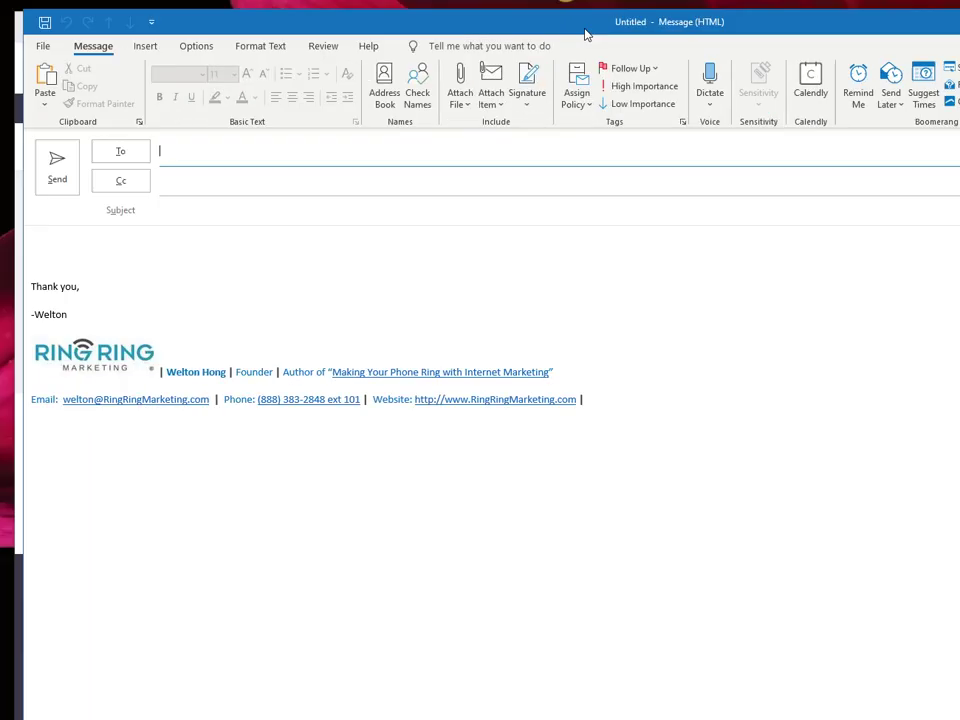
Step: Paste the Zoom invitation into the Outlook draft body, check its join link, and return to Zoom
{"action": "left_click", "coordinate": [465, 268]}
{"action": "key", "text": "ctrl+v"}
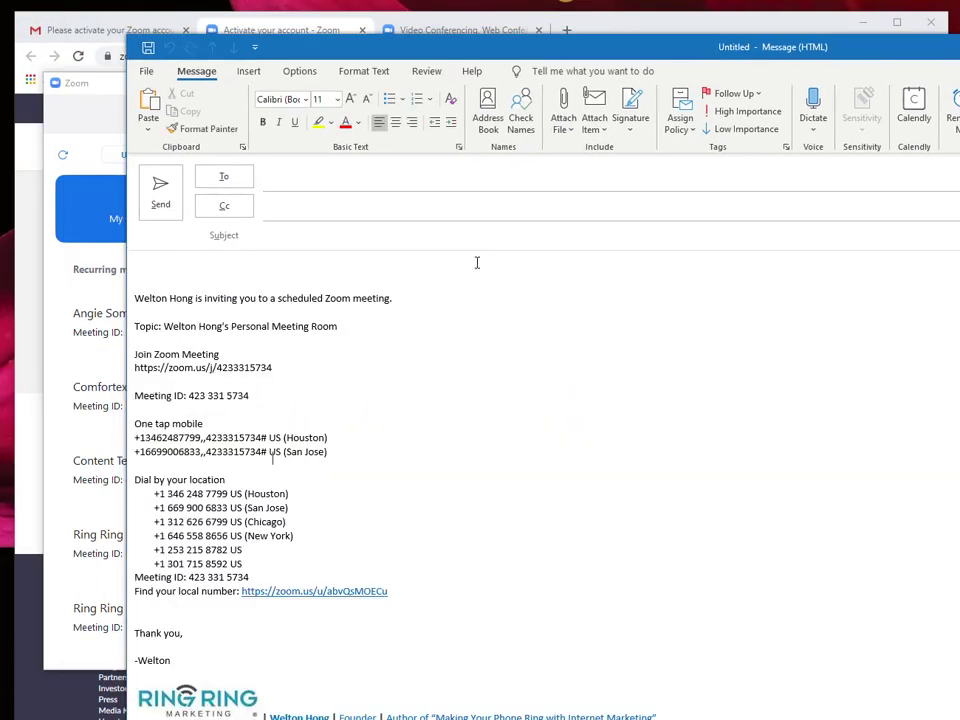
{"action": "left_click", "coordinate": [278, 370]}
{"action": "left_click_drag", "start_coordinate": [273, 368], "coordinate": [133, 367]}
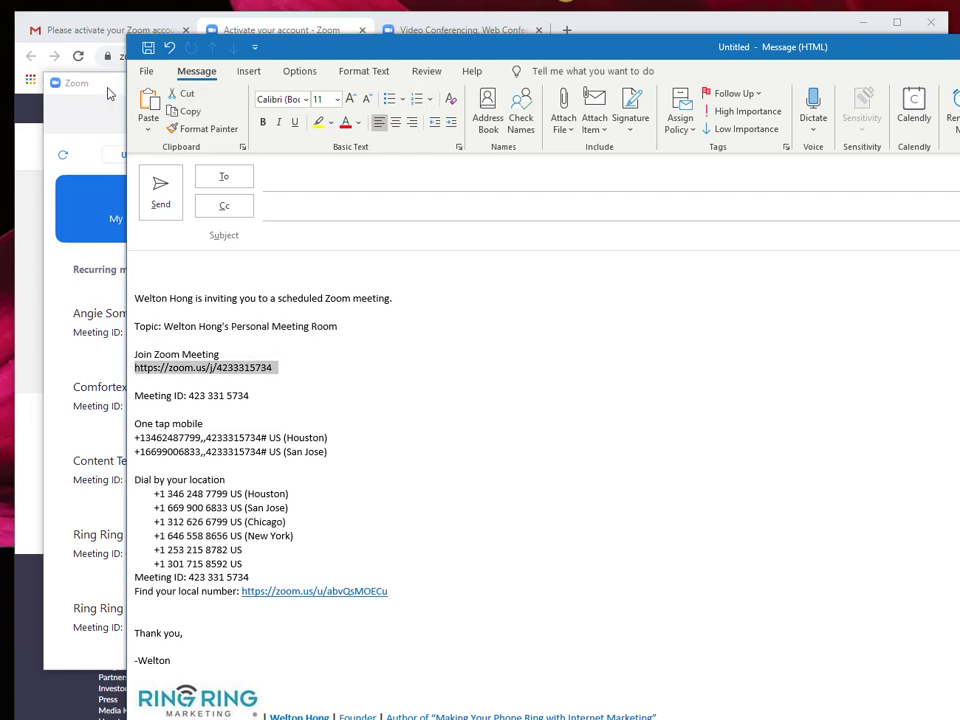
{"action": "left_click", "coordinate": [224, 352]}
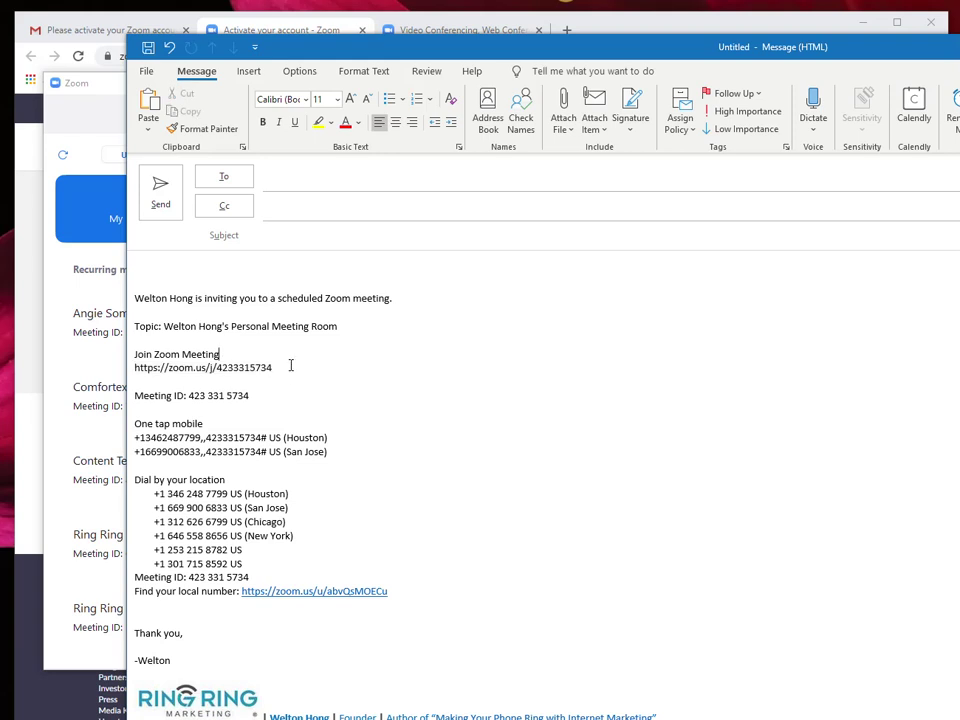
{"action": "left_click", "coordinate": [126, 369]}
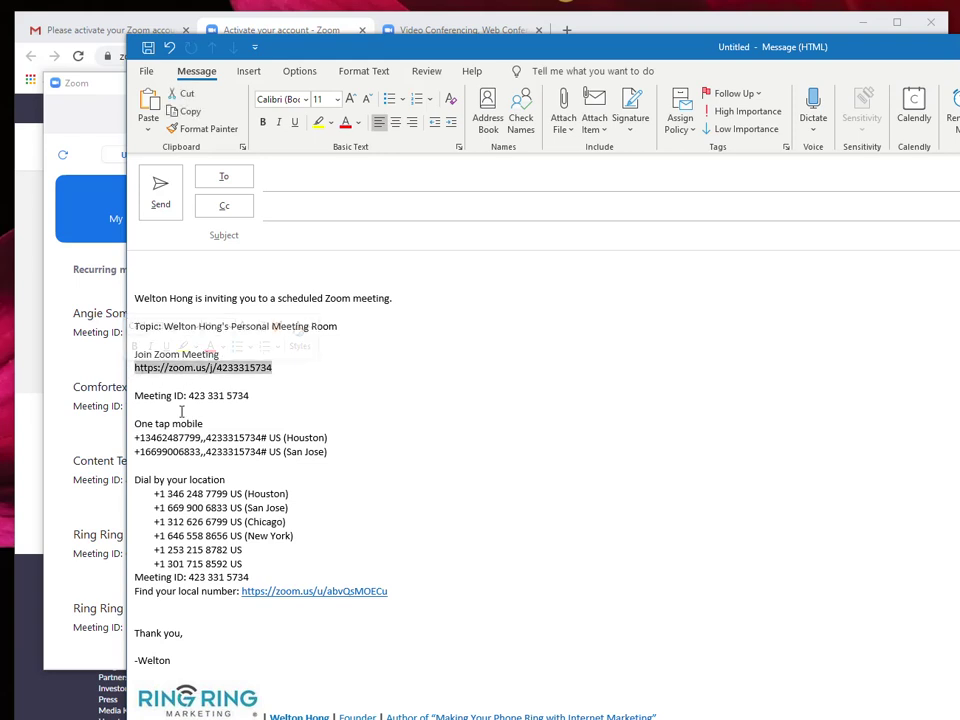
{"action": "left_click", "coordinate": [206, 395]}
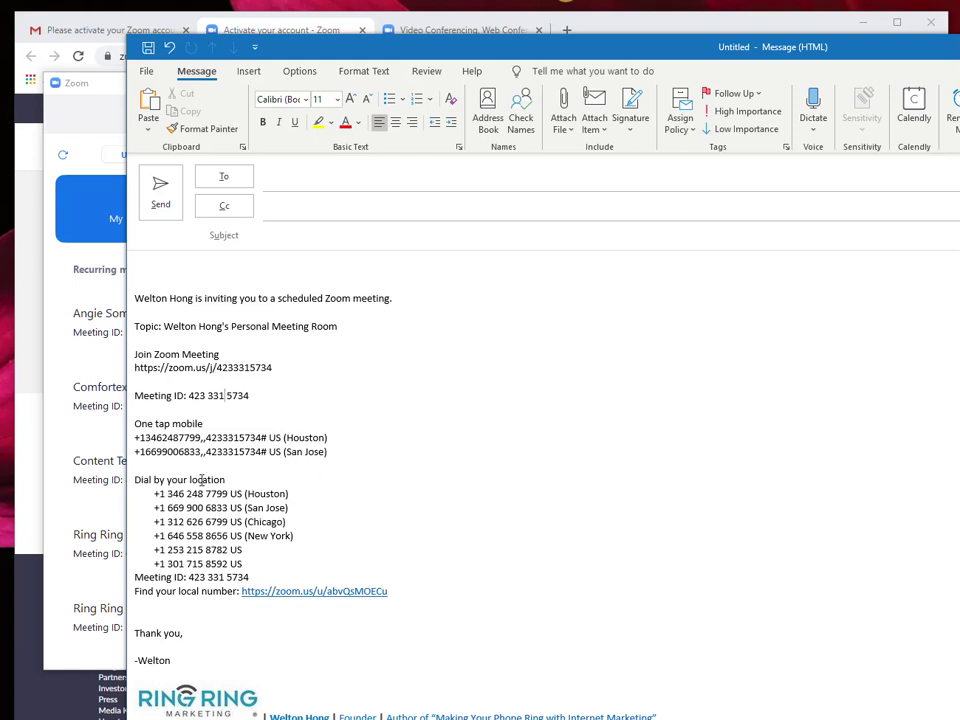
{"action": "left_click", "coordinate": [111, 86]}
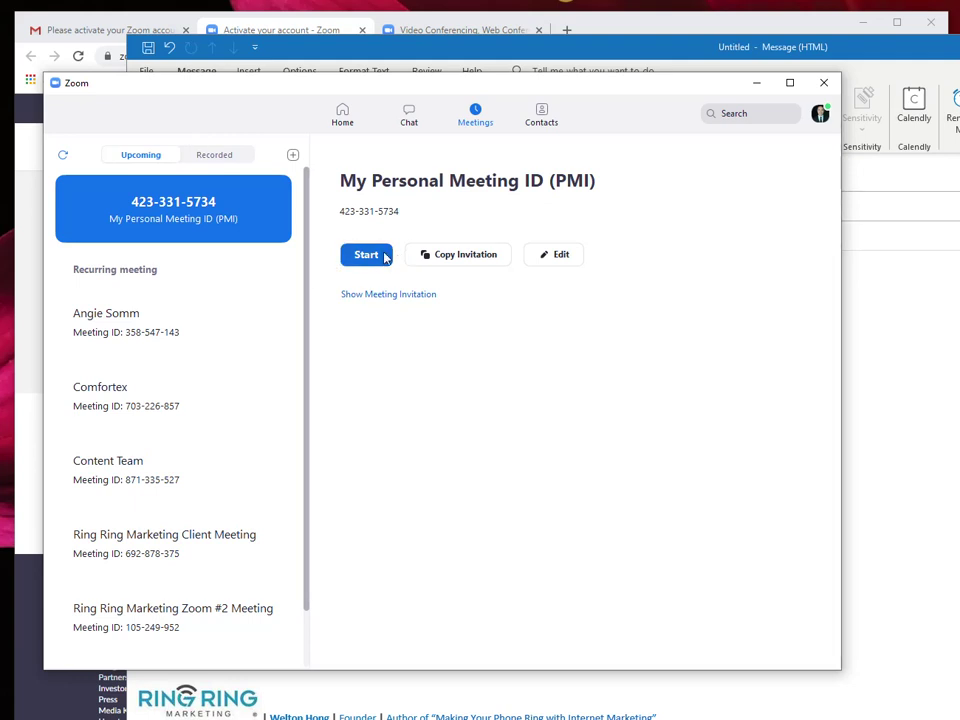
Step: Start the recurring meeting, then widen and move its window aside
{"action": "left_click", "coordinate": [133, 330]}
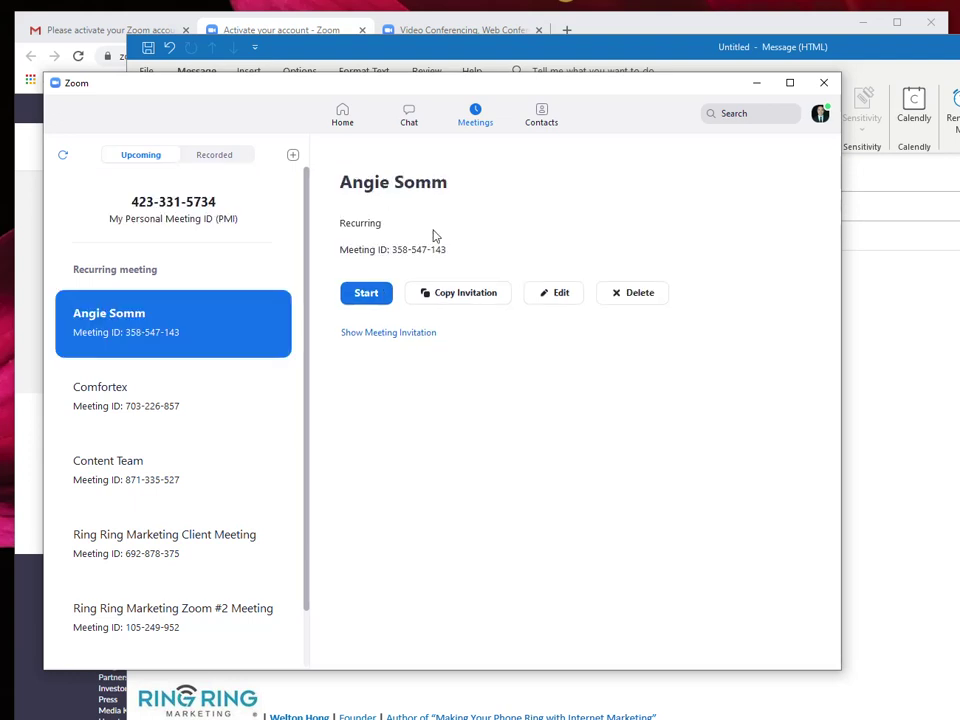
{"action": "left_click", "coordinate": [374, 295]}
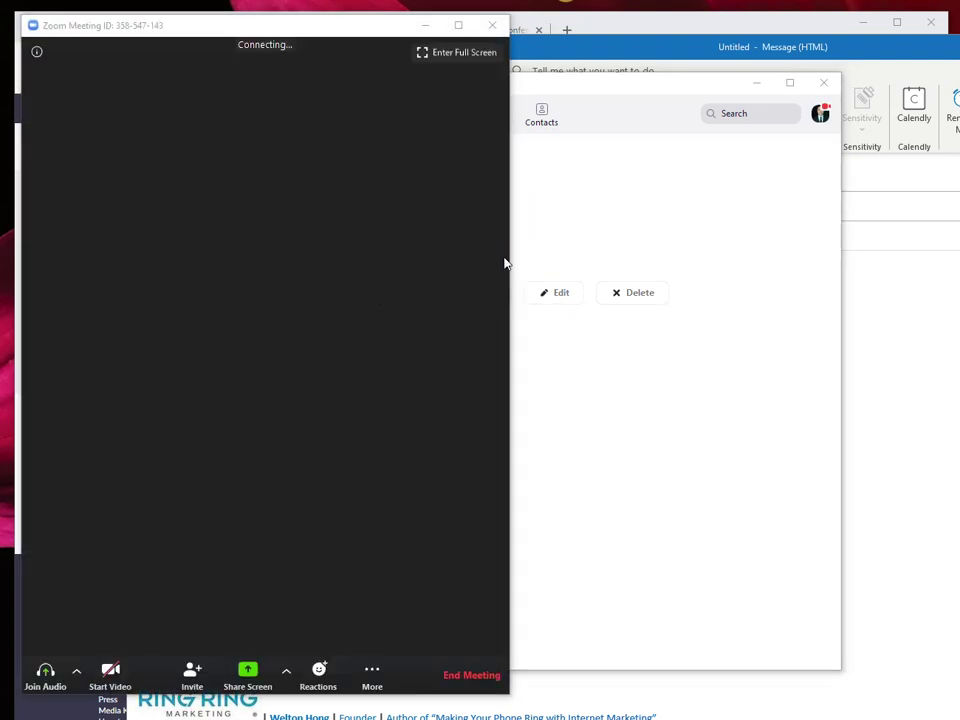
{"action": "left_click_drag", "start_coordinate": [510, 259], "coordinate": [743, 252]}
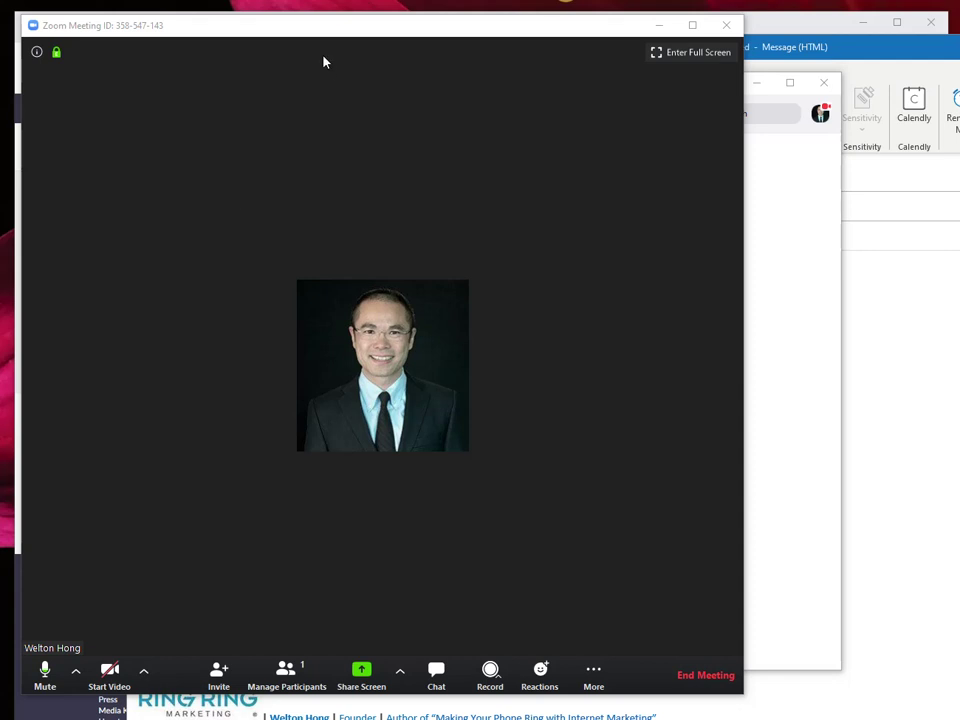
{"action": "left_click_drag", "start_coordinate": [323, 25], "coordinate": [372, 47]}
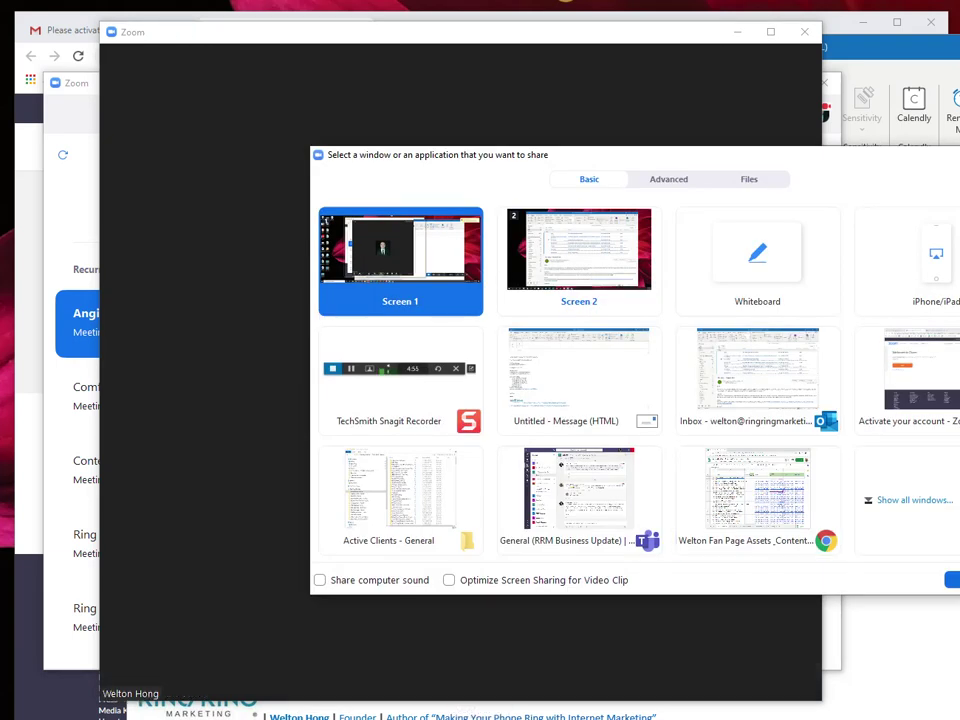
Step: Share Screen 1, end the test meeting, and return to the browser
{"action": "left_click", "coordinate": [955, 580]}
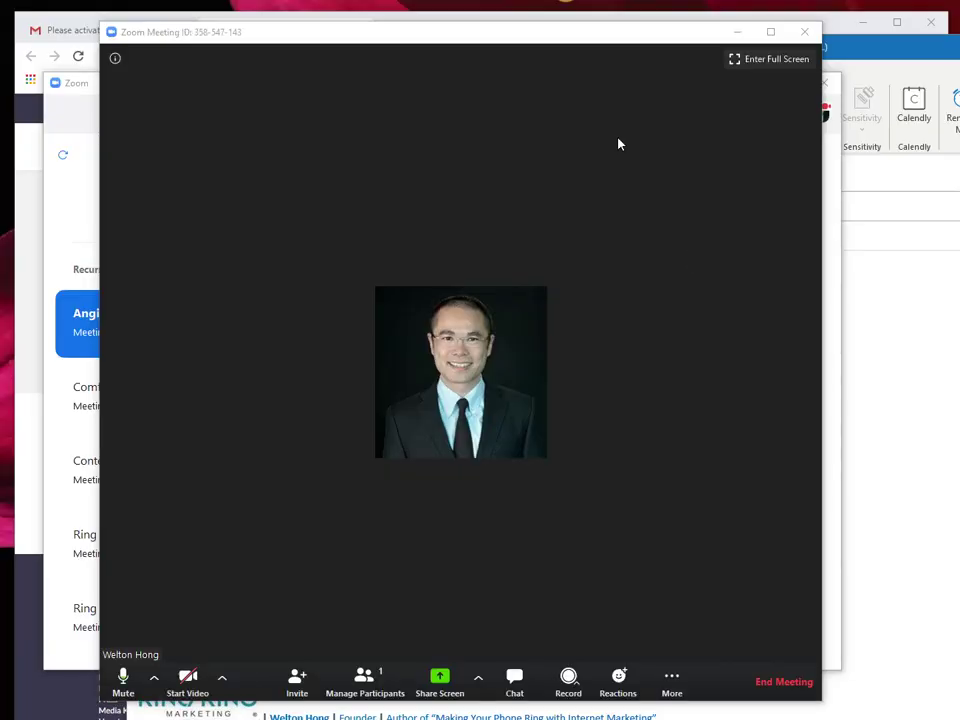
{"action": "left_click", "coordinate": [805, 31]}
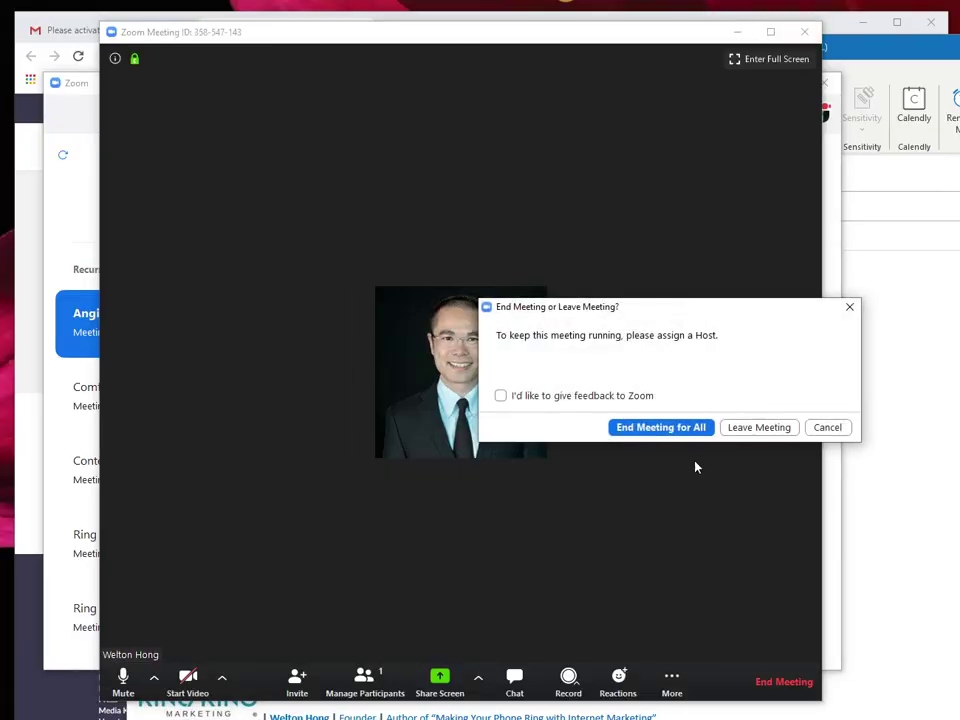
{"action": "left_click", "coordinate": [660, 425]}
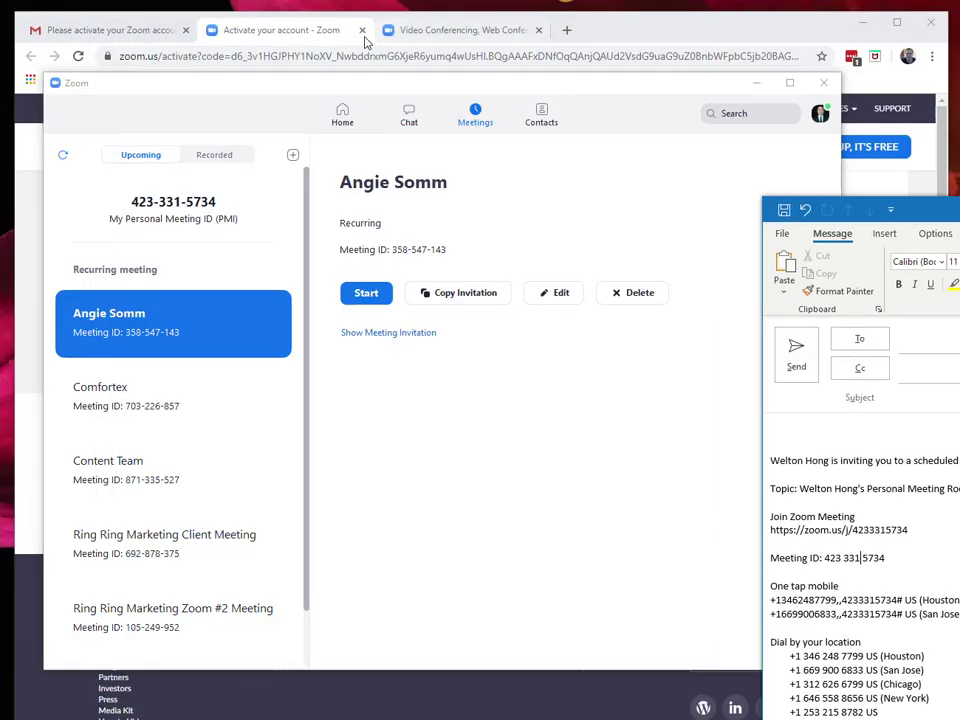
{"action": "left_click", "coordinate": [347, 38]}
Step: Open the Plans & Pricing page from the zoom.us tab
{"action": "left_click", "coordinate": [435, 36]}
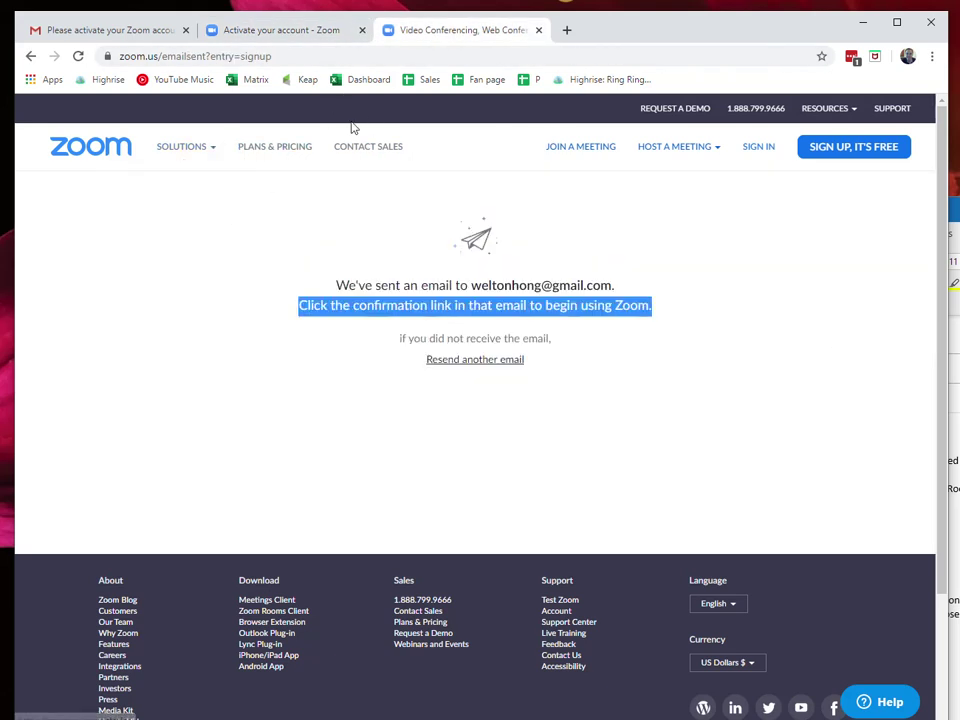
{"action": "left_click", "coordinate": [298, 149]}
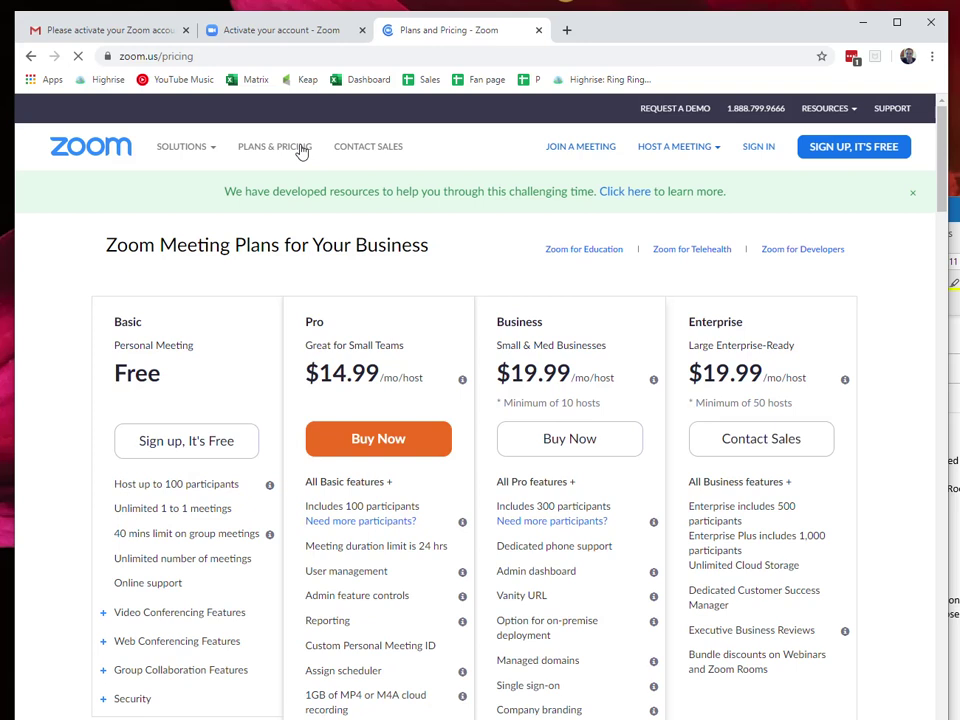
{"action": "scroll", "coordinate": [395, 313], "scroll_direction": "down", "scroll_amount": 2}
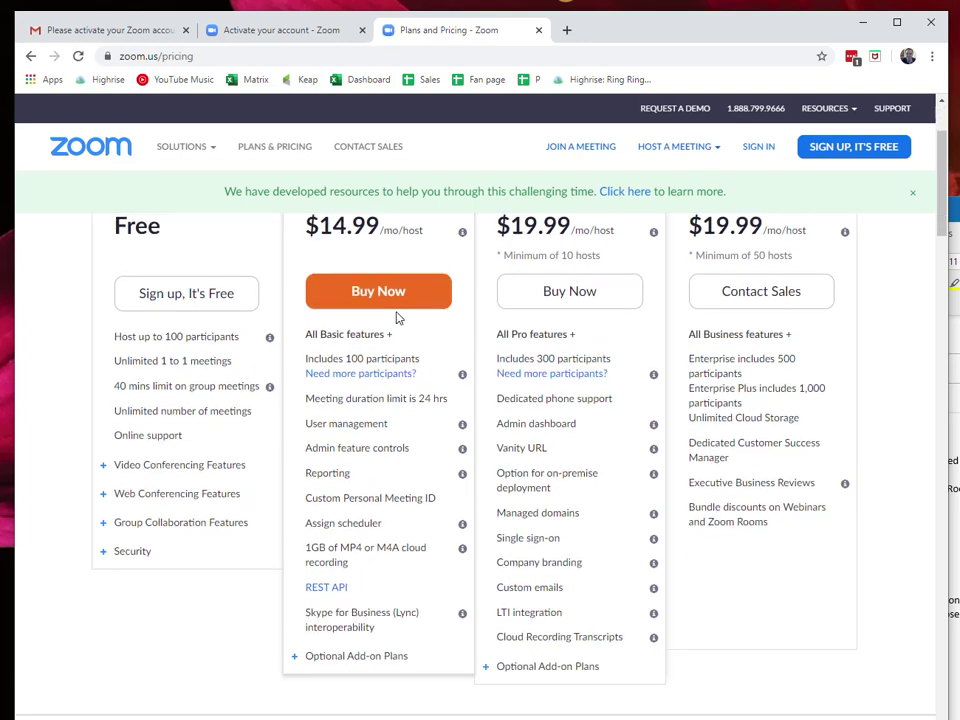
{"action": "scroll", "coordinate": [368, 316], "scroll_direction": "up", "scroll_amount": 1}
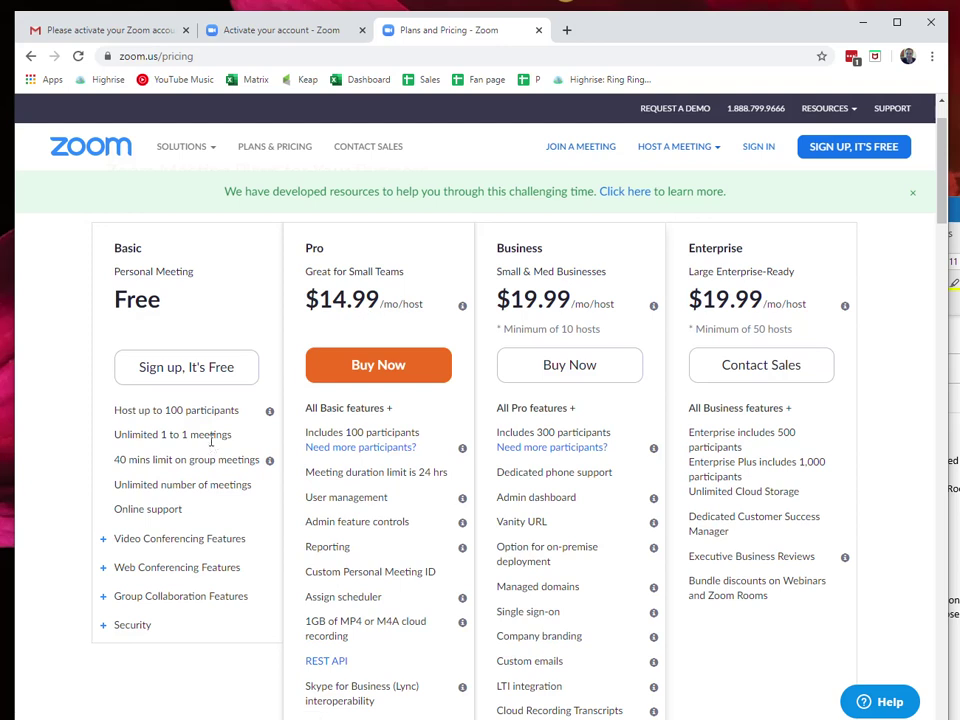
Step: Highlight the Basic plan's 'Unlimited 1 to 1 meetings' and '40 mins on group meetings' lines
{"action": "left_click_drag", "start_coordinate": [234, 434], "coordinate": [114, 434]}
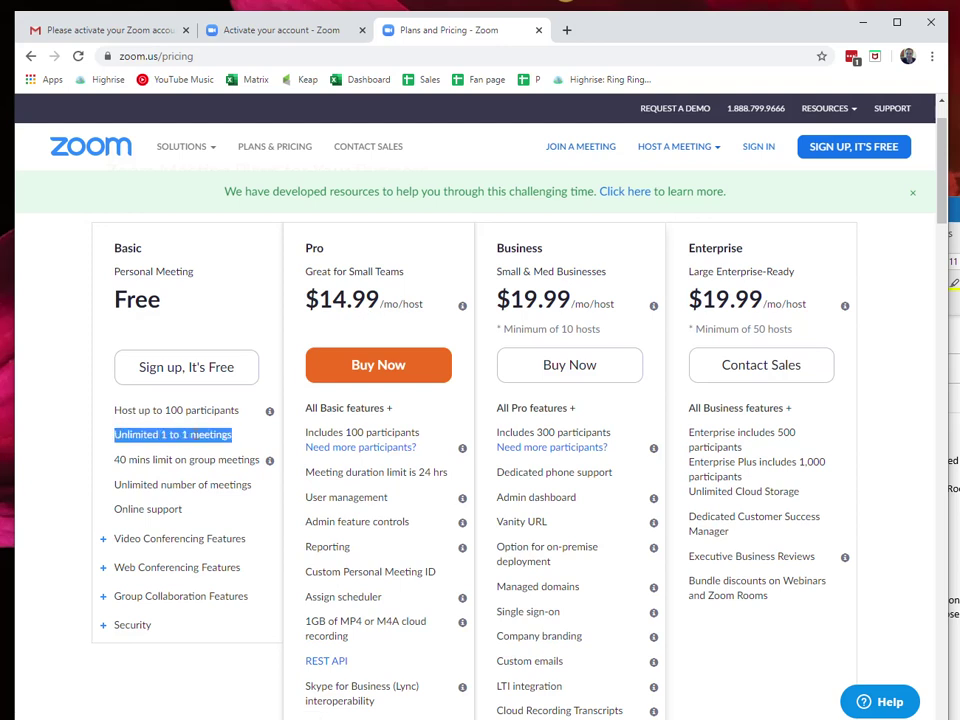
{"action": "left_click", "coordinate": [195, 432]}
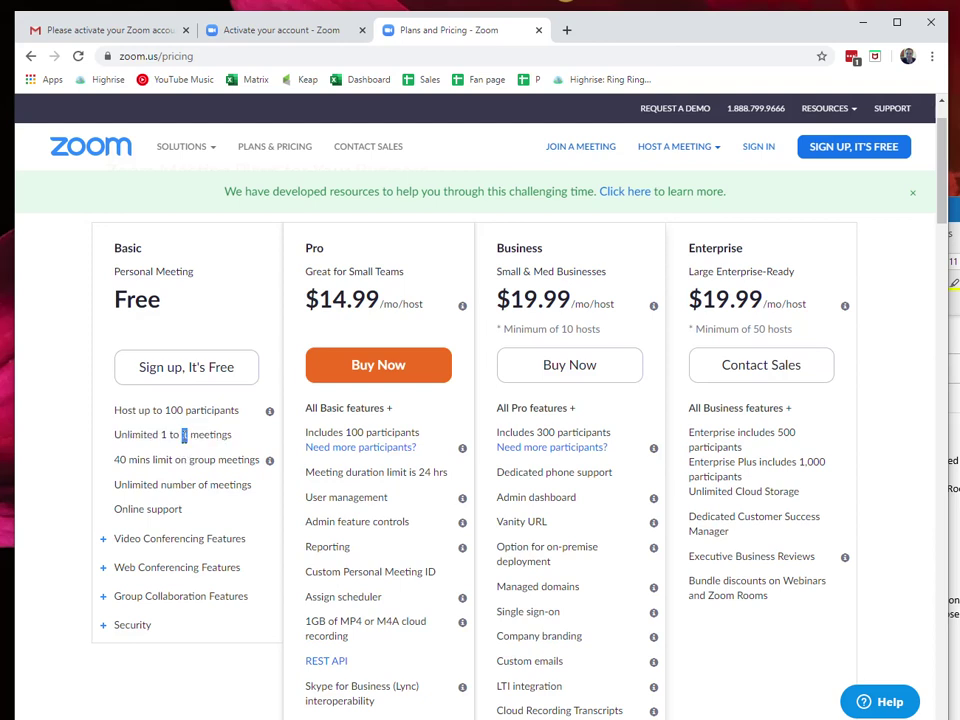
{"action": "triple_click", "coordinate": [184, 436]}
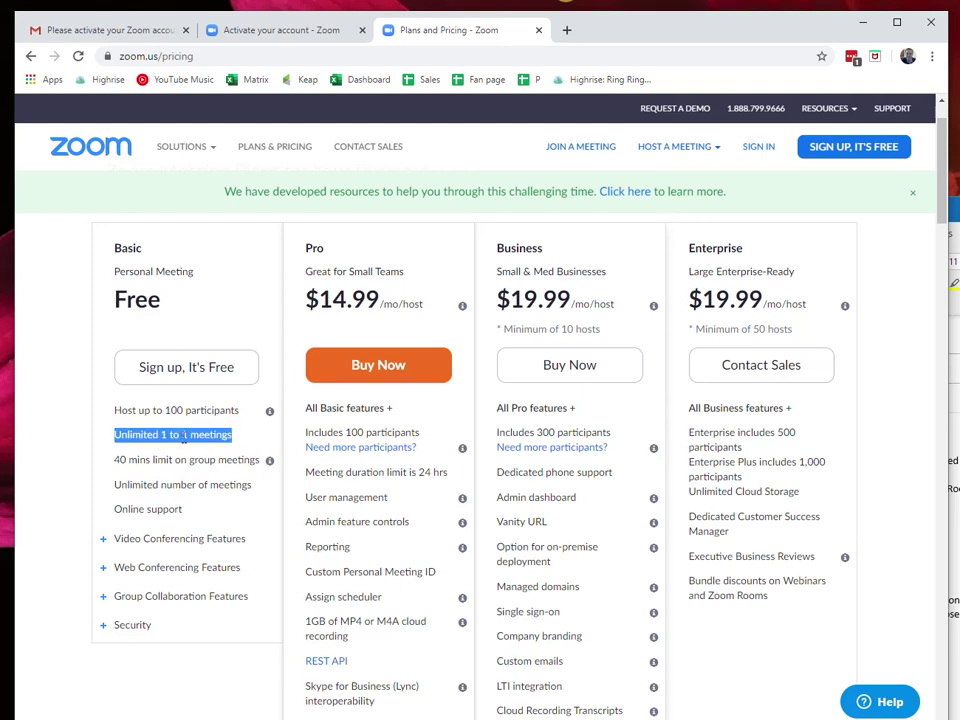
{"action": "left_click", "coordinate": [186, 439]}
{"action": "triple_click", "coordinate": [186, 437]}
{"action": "left_click_drag", "start_coordinate": [198, 461], "coordinate": [258, 461]}
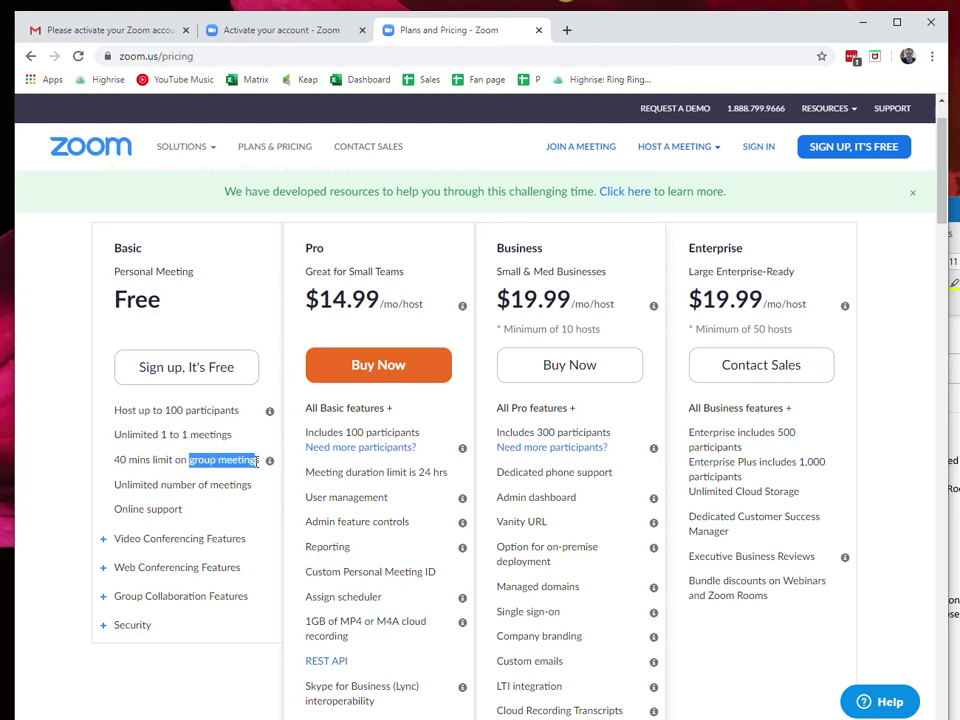
{"action": "left_click_drag", "start_coordinate": [222, 462], "coordinate": [206, 465]}
{"action": "left_click", "coordinate": [115, 476]}
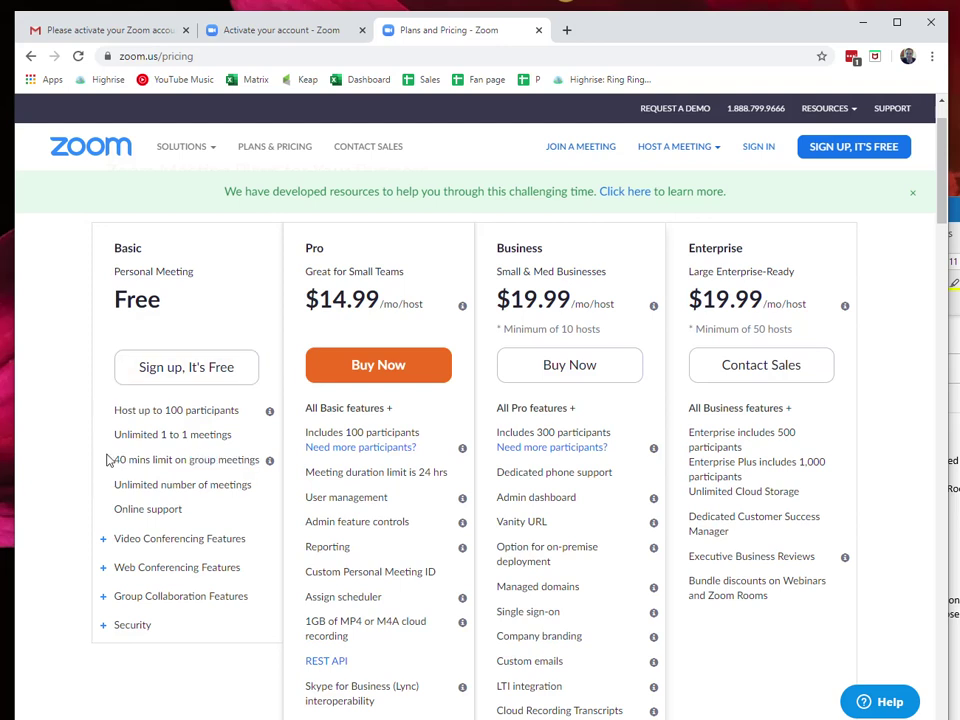
{"action": "left_click_drag", "start_coordinate": [124, 458], "coordinate": [259, 460]}
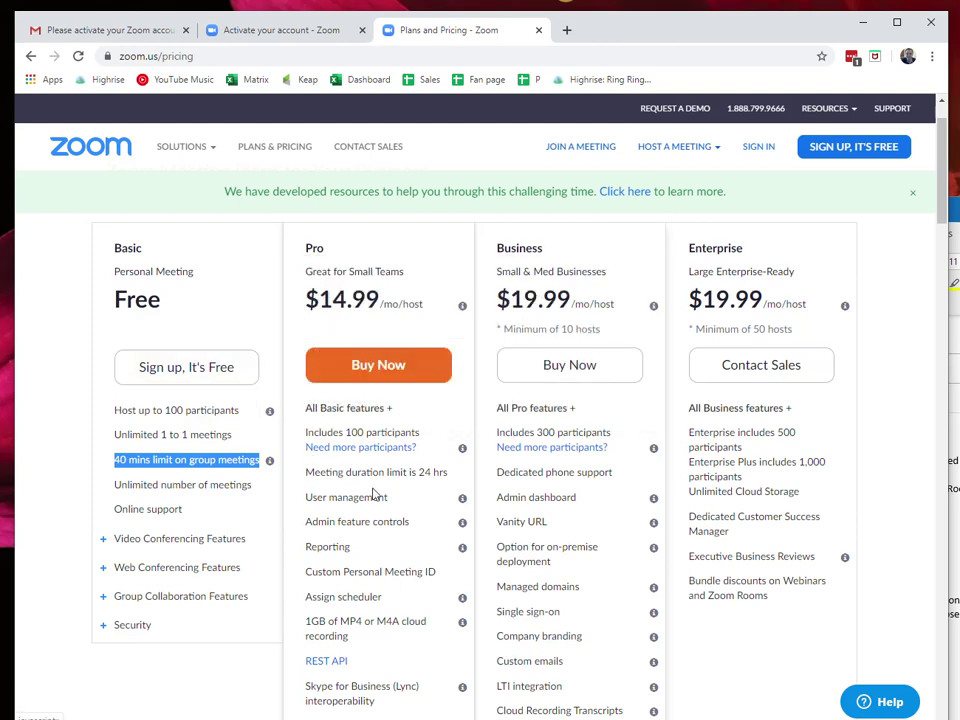
{"action": "left_click", "coordinate": [345, 472]}
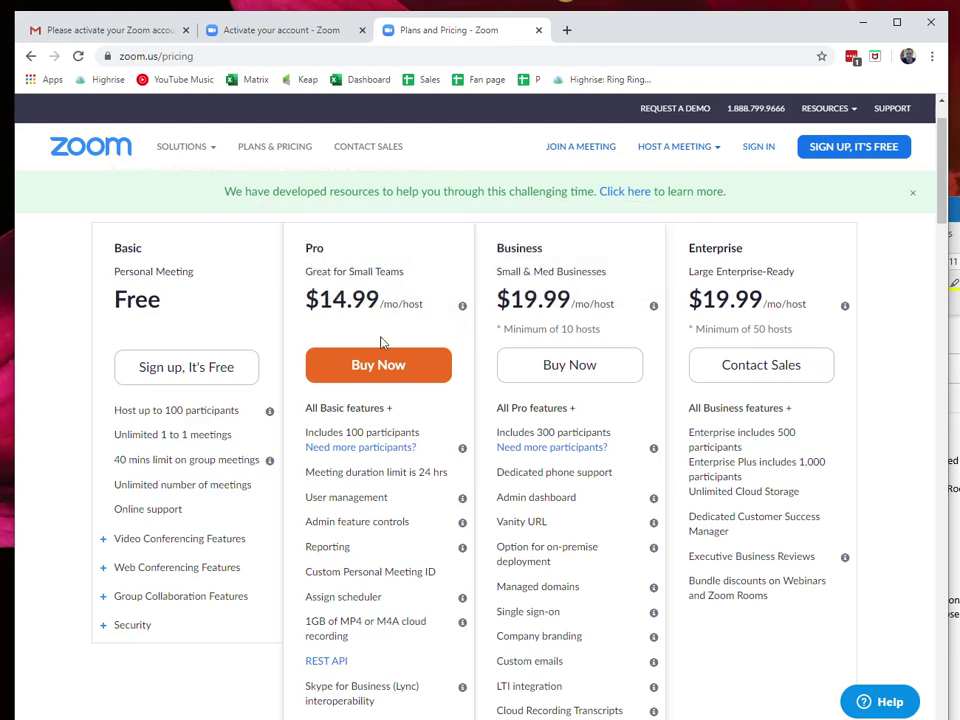
{"action": "scroll", "coordinate": [403, 502], "scroll_direction": "down", "scroll_amount": 3}
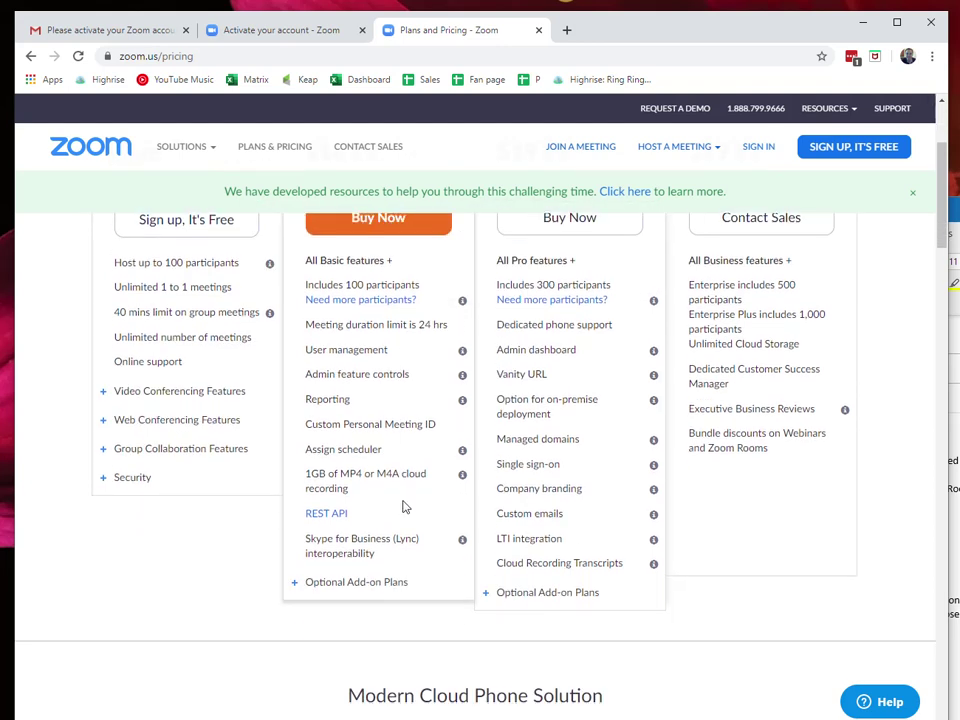
{"action": "scroll", "coordinate": [401, 560], "scroll_direction": "up", "scroll_amount": 3}
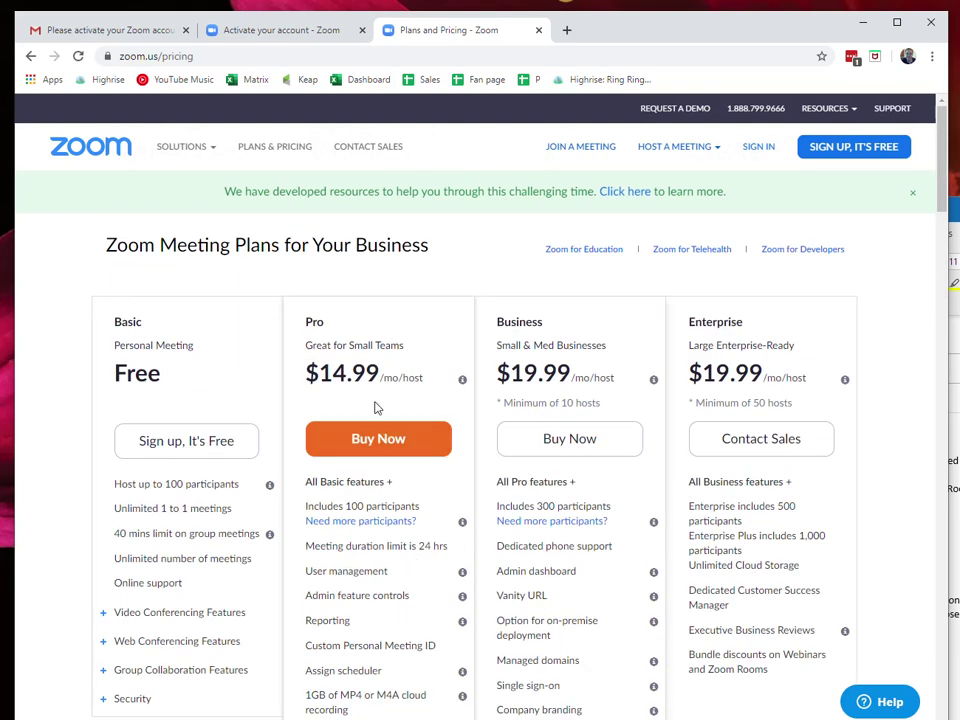